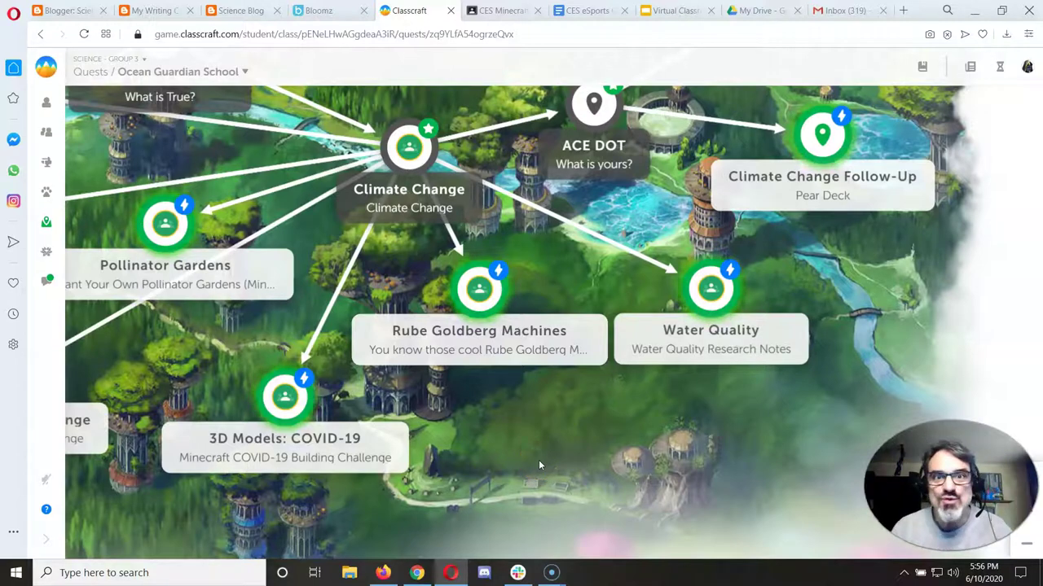
# - Open the Water Quality quest and follow its 'Watch the videos' story link
pyautogui.click(717, 298)
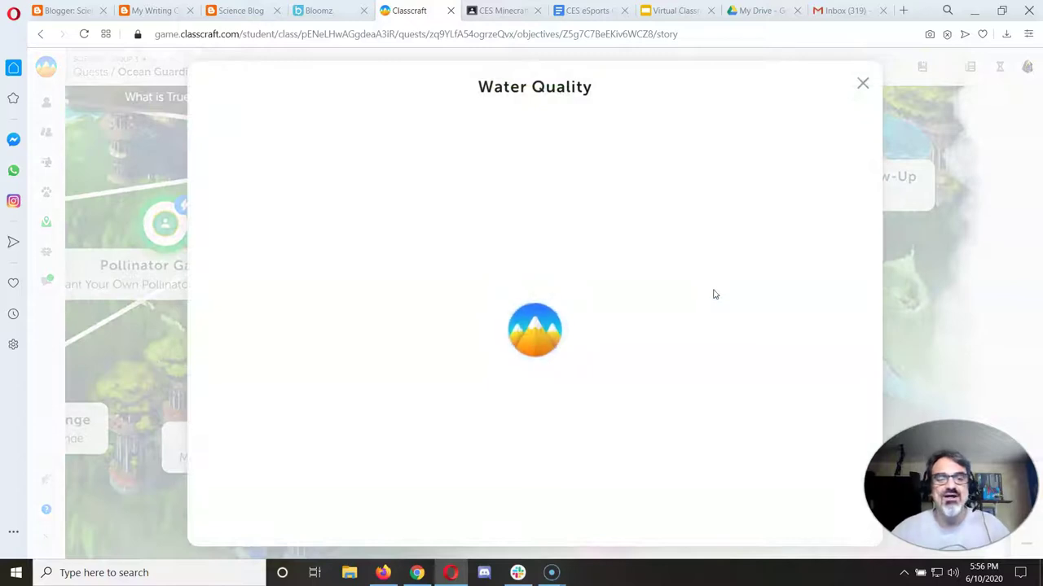
pyautogui.click(362, 291)
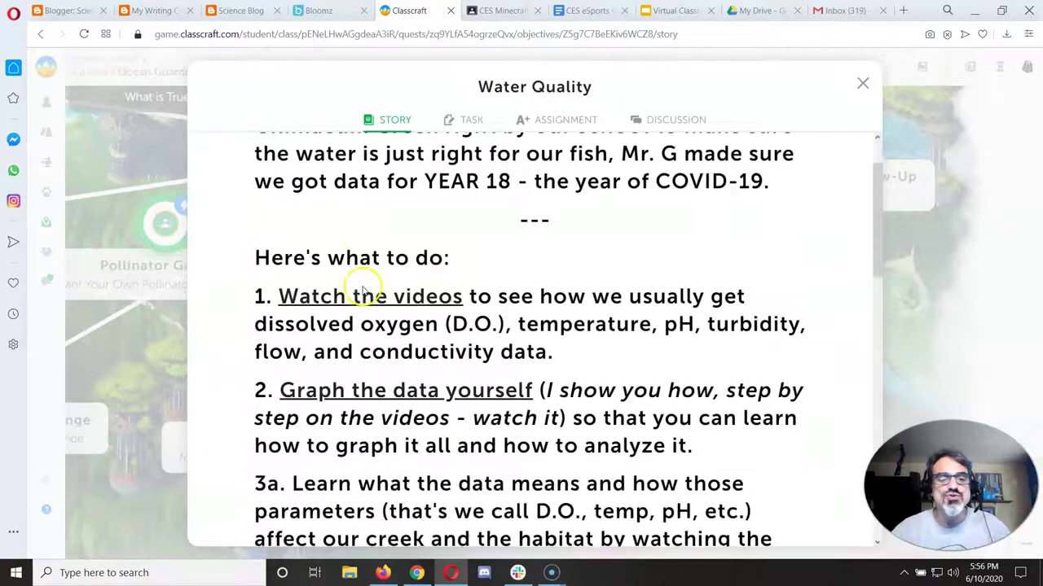
pyautogui.scroll(-1, 363, 291)
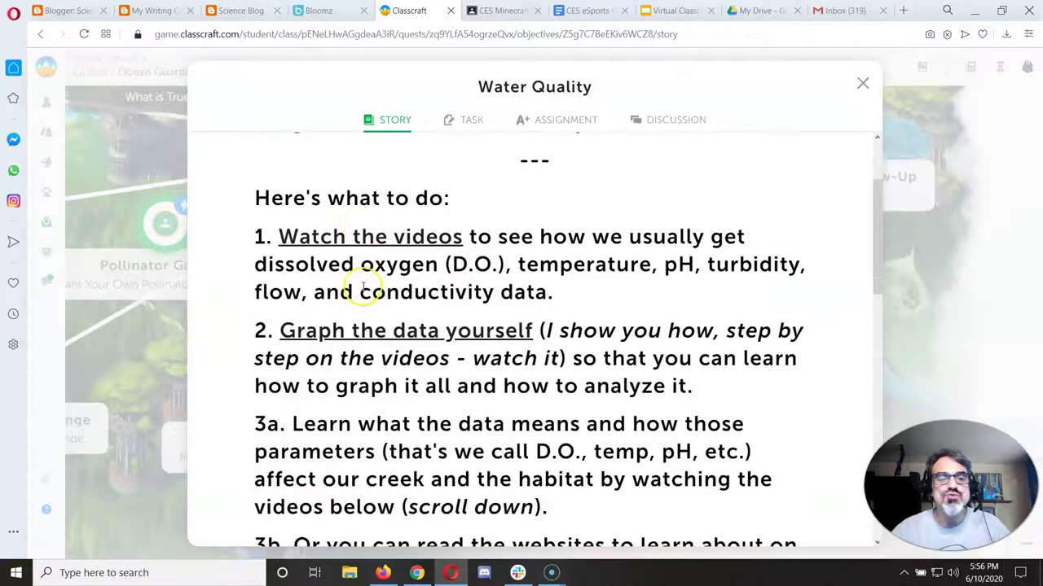
# - Open the 14-video Environmental Stewardship 2020 playlist, starting with Getting Started with Water Quality
pyautogui.click(346, 244)
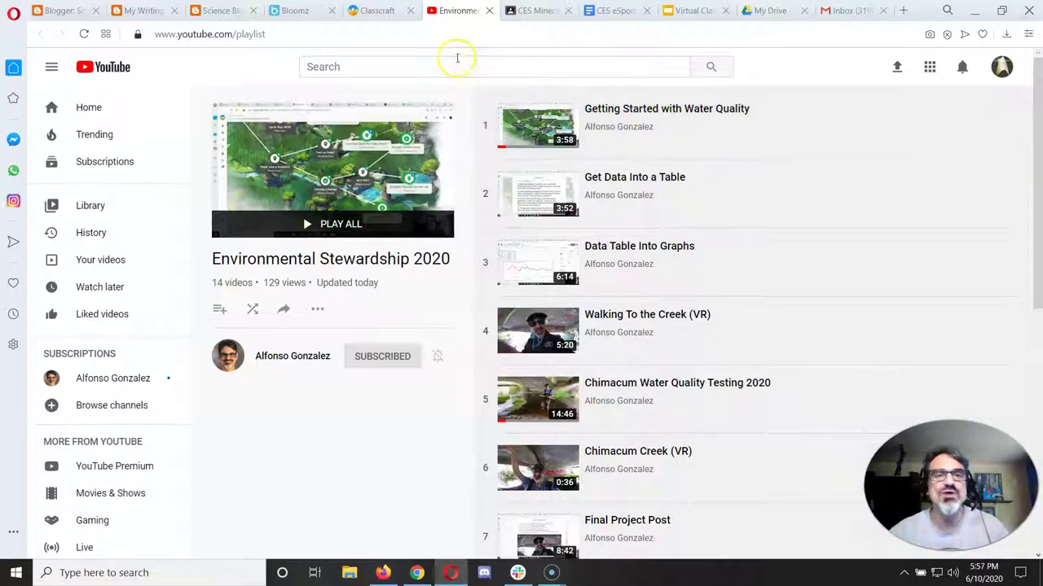
# - View the quest's assignment: Google Classroom hand-in, due June 5, 2020, worth +600 XP
pyautogui.click(379, 10)
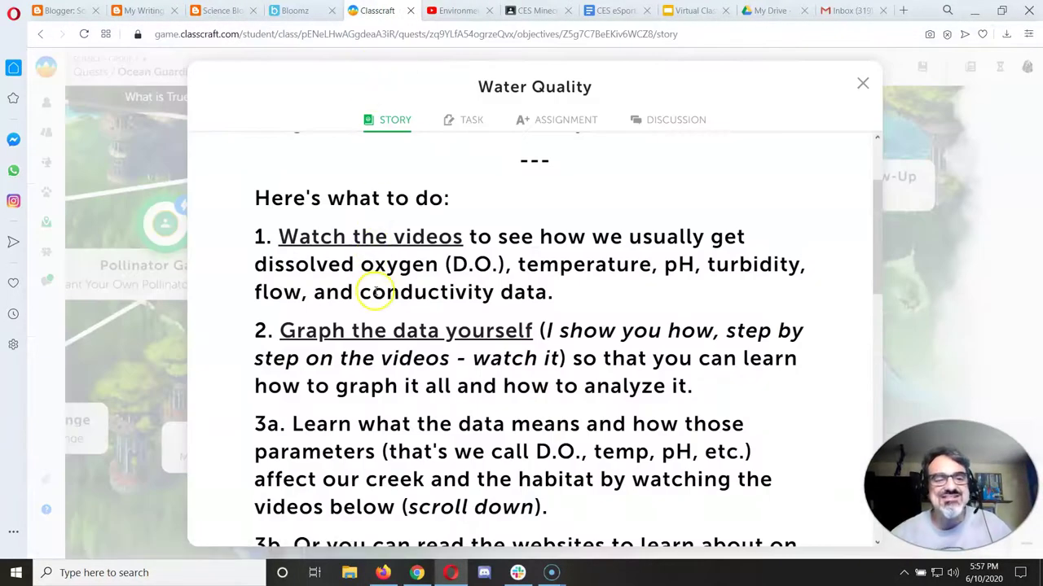
pyautogui.scroll(-1, 380, 301)
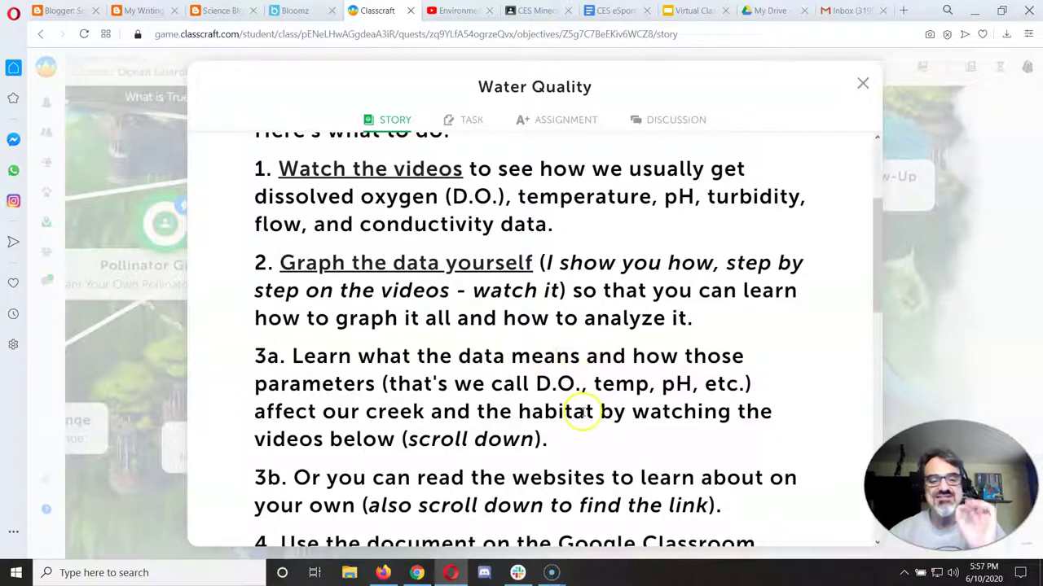
pyautogui.scroll(-1, 583, 411)
pyautogui.scroll(1, 583, 412)
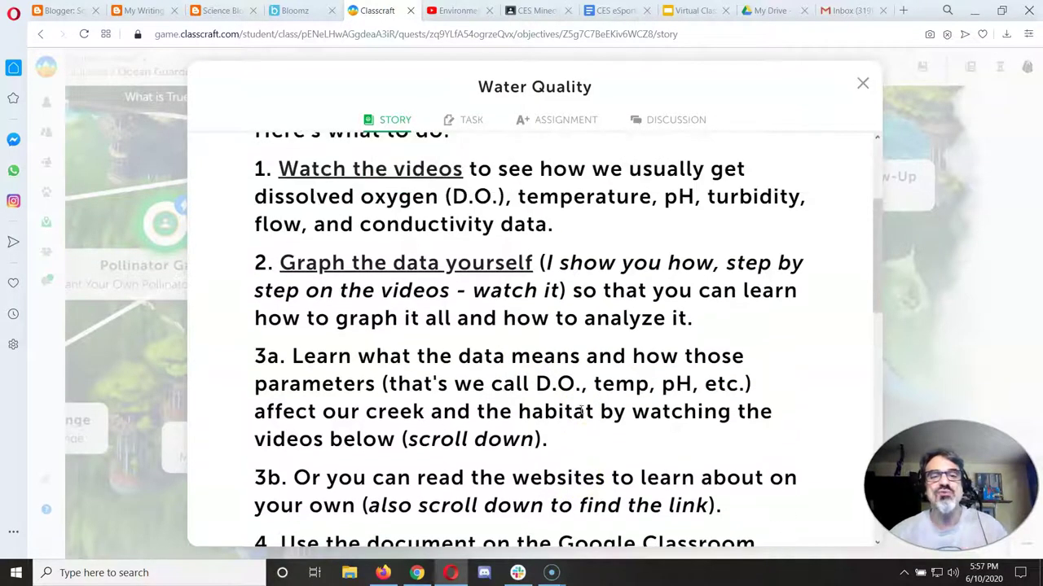
pyautogui.click(471, 120)
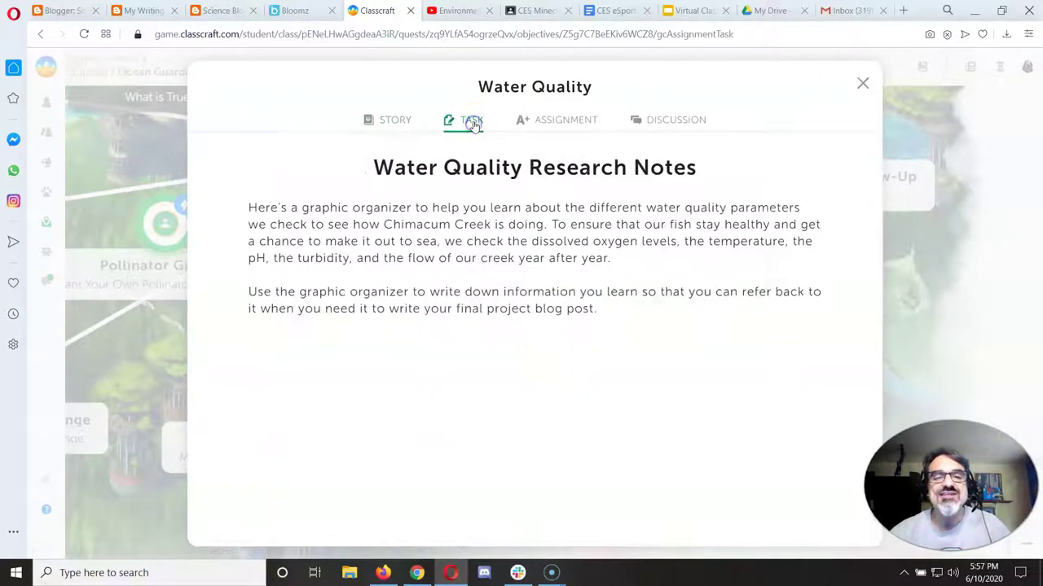
pyautogui.click(551, 123)
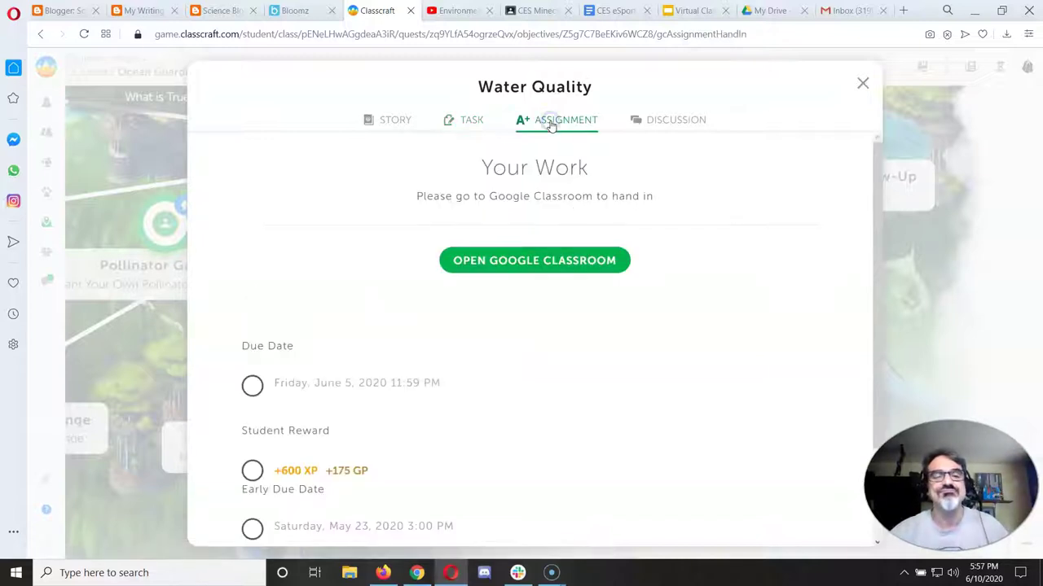
# - Open the 'Test 2 - Water Quality Research Notes' doc from the Google Classroom assignment
pyautogui.click(519, 262)
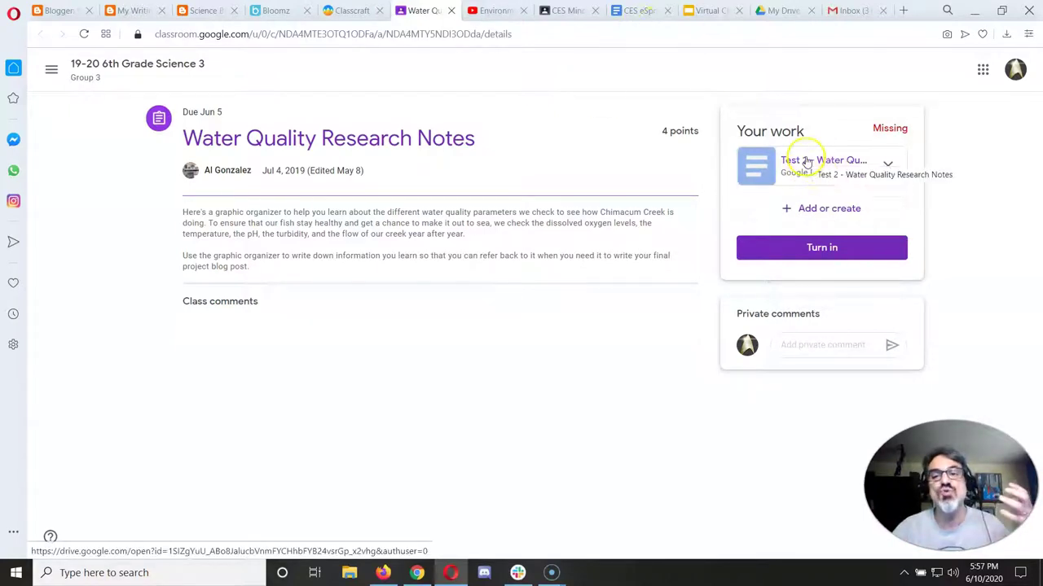
pyautogui.click(806, 160)
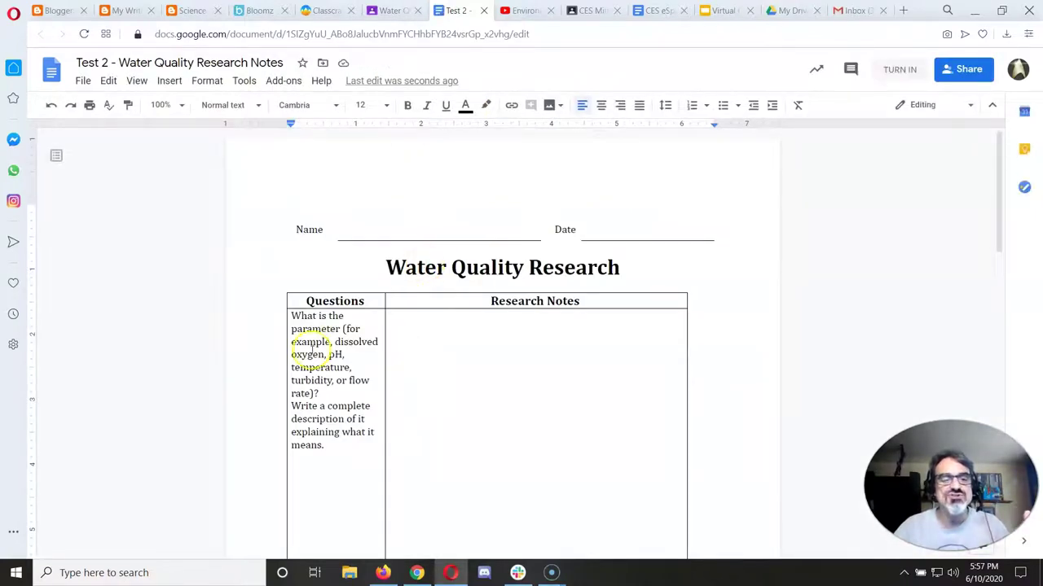
pyautogui.moveTo(293, 316); pyautogui.dragTo(324, 444)
pyautogui.click(468, 397)
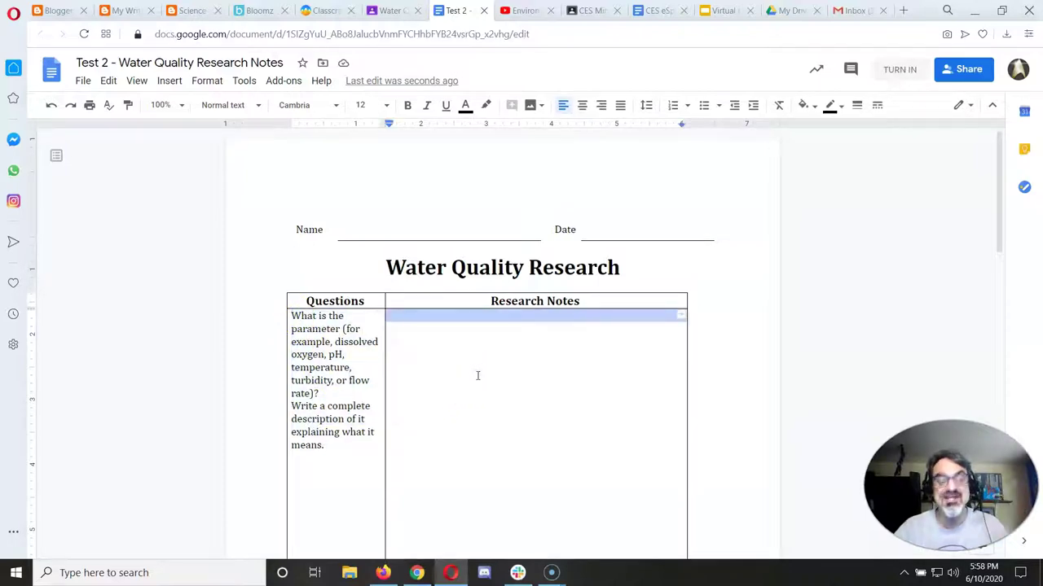
pyautogui.scroll(-1, 477, 375)
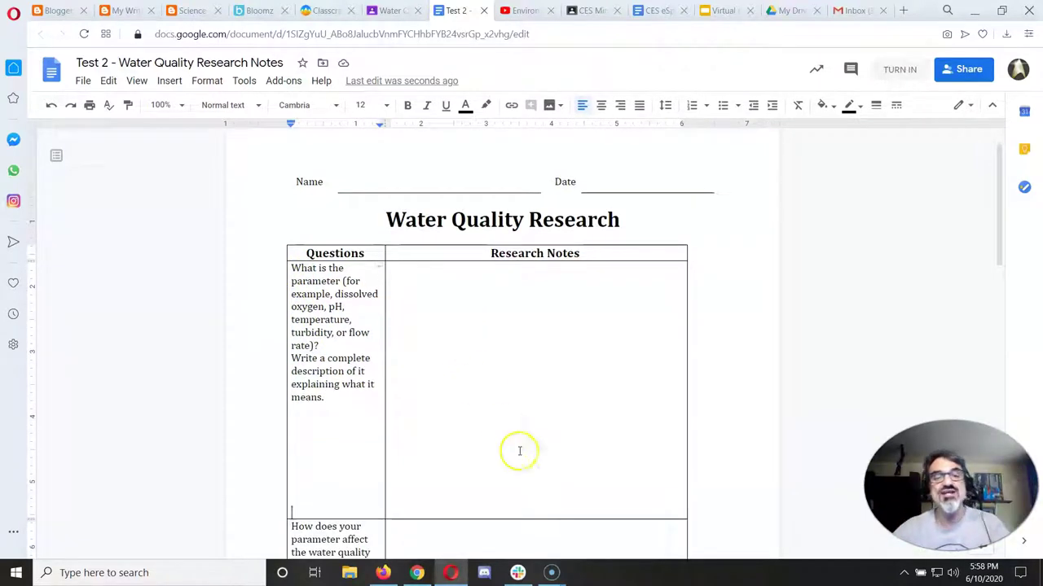
pyautogui.click(519, 308)
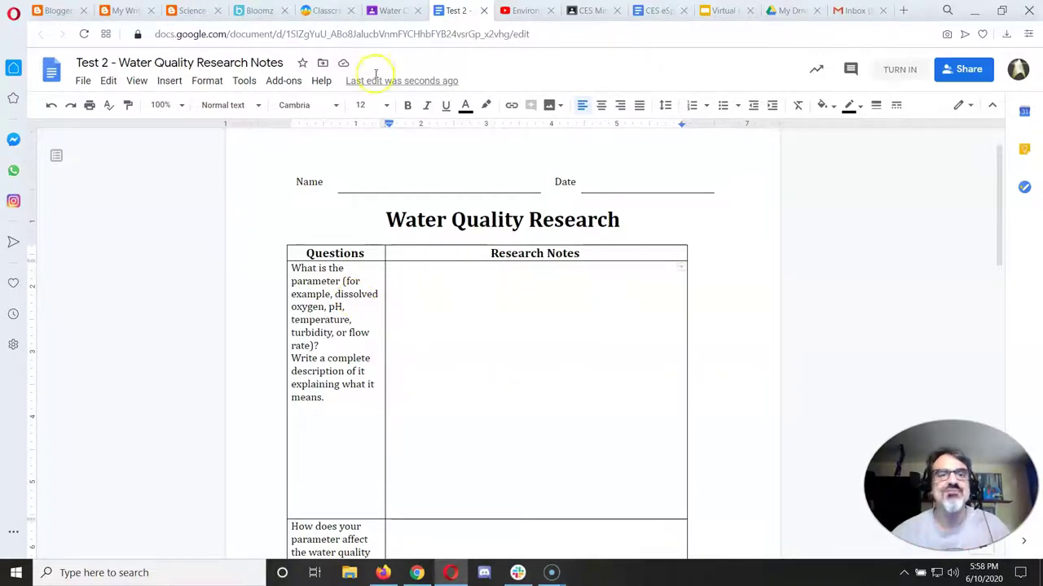
# - Scroll the Water Quality story back to the research websites and teaching video links, starting with pH
pyautogui.click(382, 8)
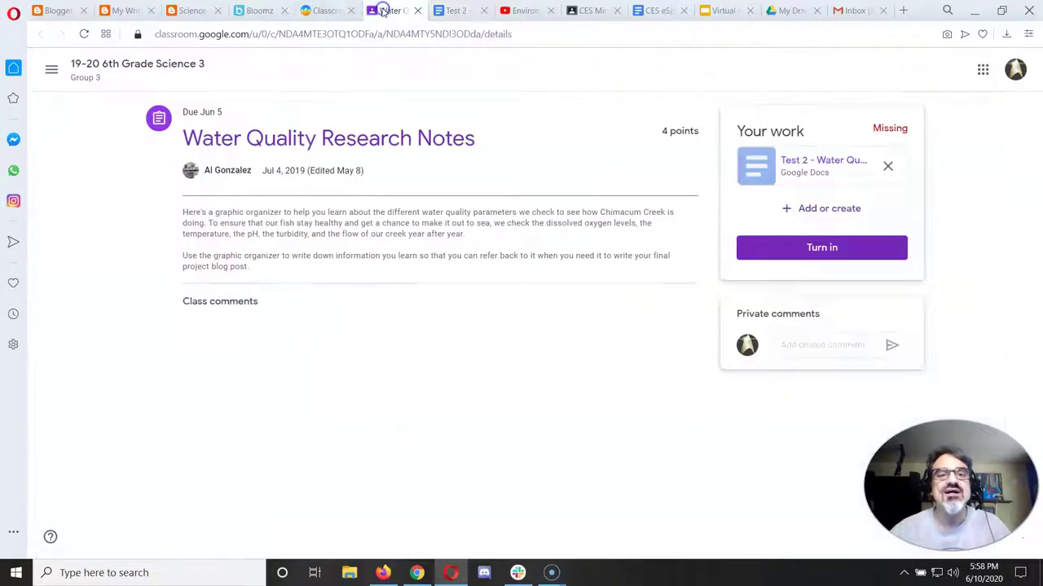
pyautogui.click(323, 12)
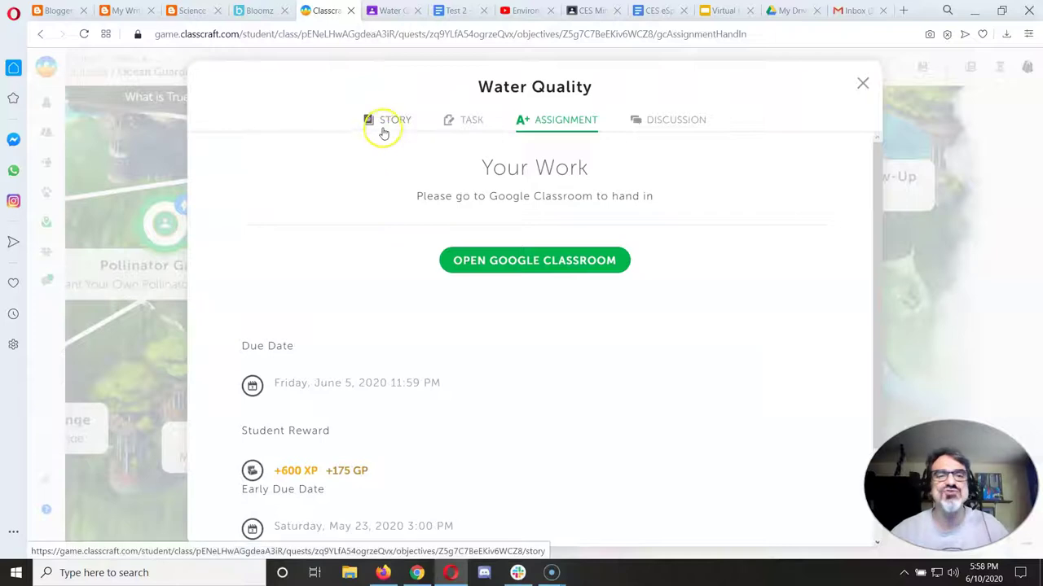
pyautogui.click(386, 122)
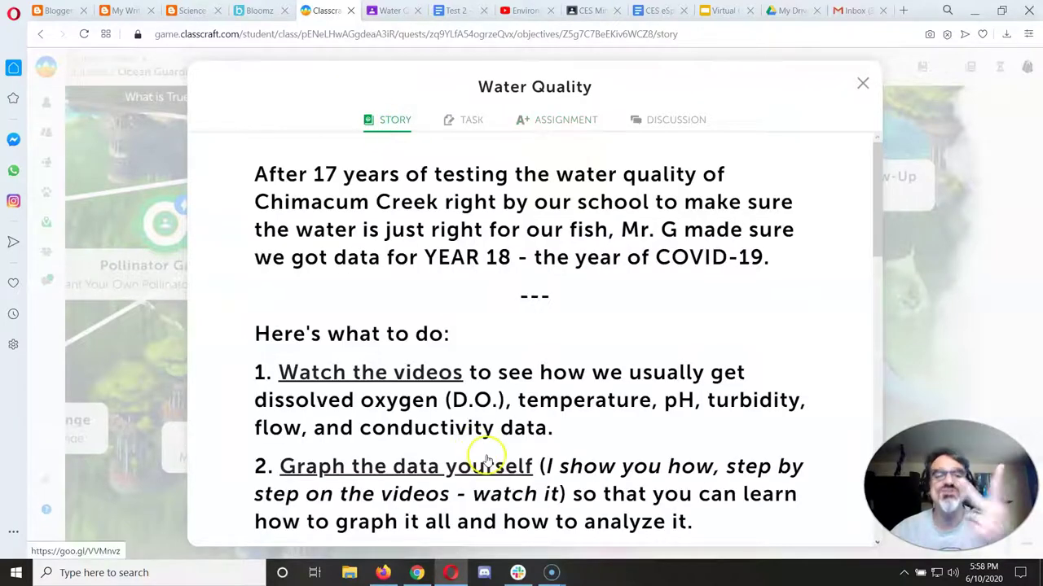
pyautogui.scroll(-10, 480, 453)
pyautogui.scroll(-2, 487, 462)
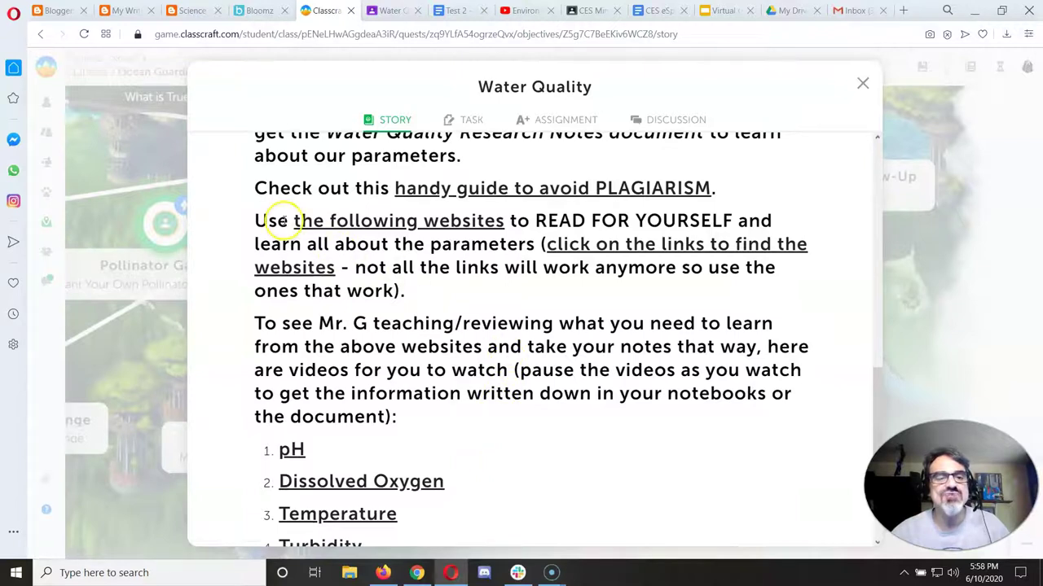
pyautogui.scroll(2, 293, 236)
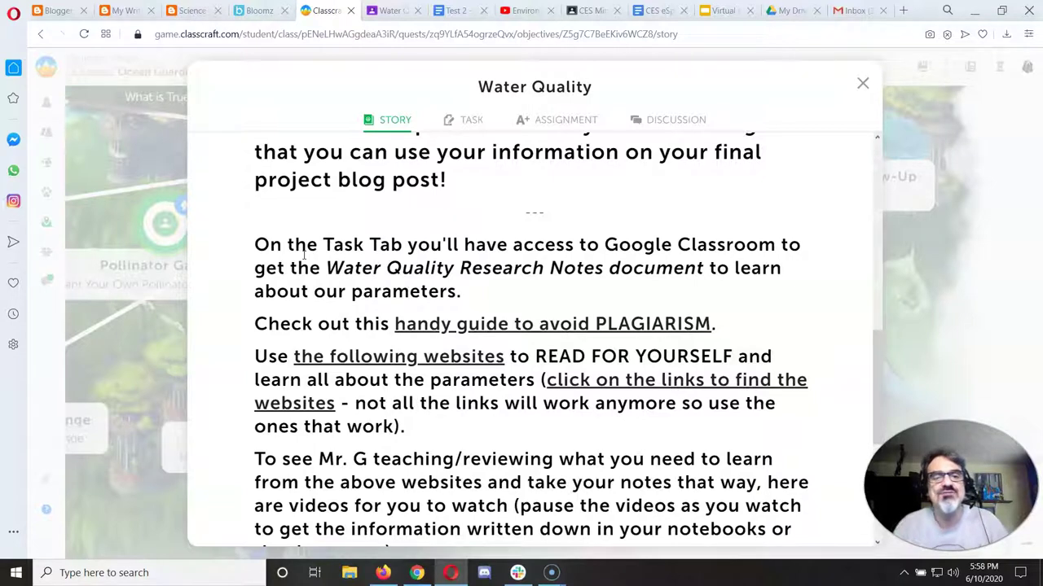
pyautogui.scroll(-1, 304, 255)
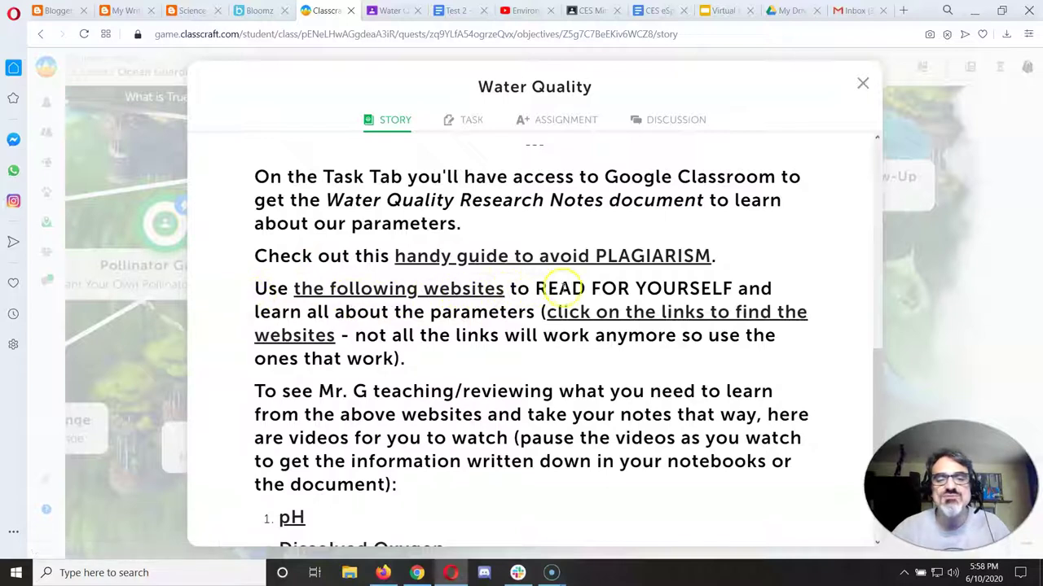
# - Open Mr. G's Science Links page at its pH, dissolved oxygen and turbidity research links
pyautogui.click(461, 294)
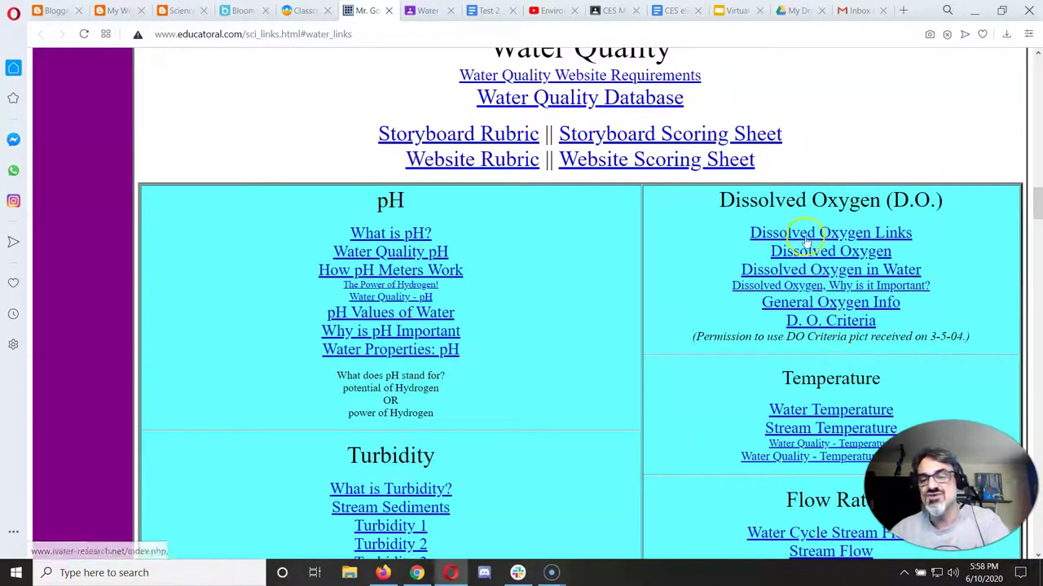
pyautogui.scroll(-3, 797, 277)
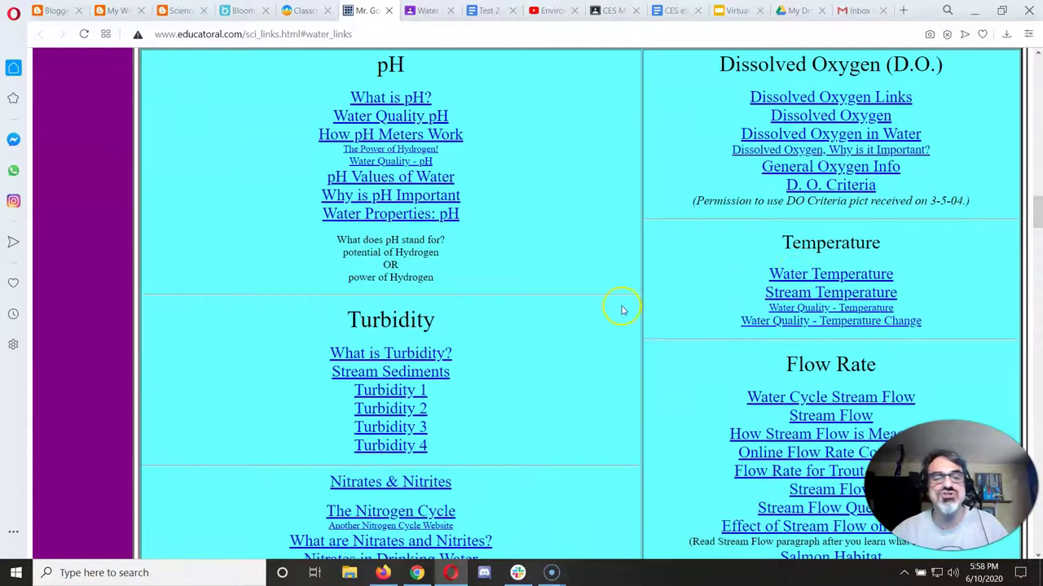
pyautogui.scroll(-3, 538, 329)
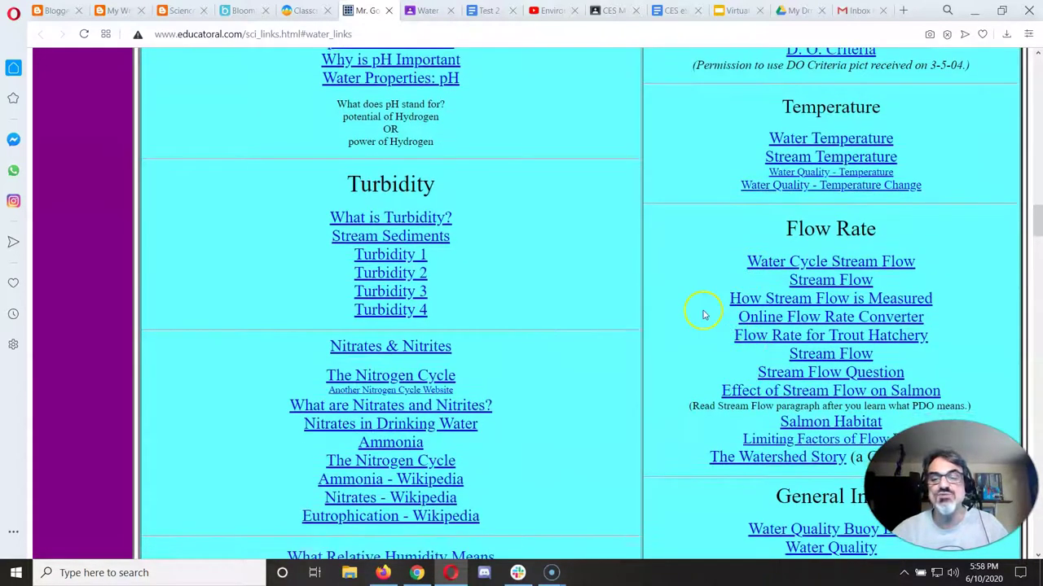
pyautogui.scroll(-3, 704, 315)
pyautogui.scroll(-3, 704, 315)
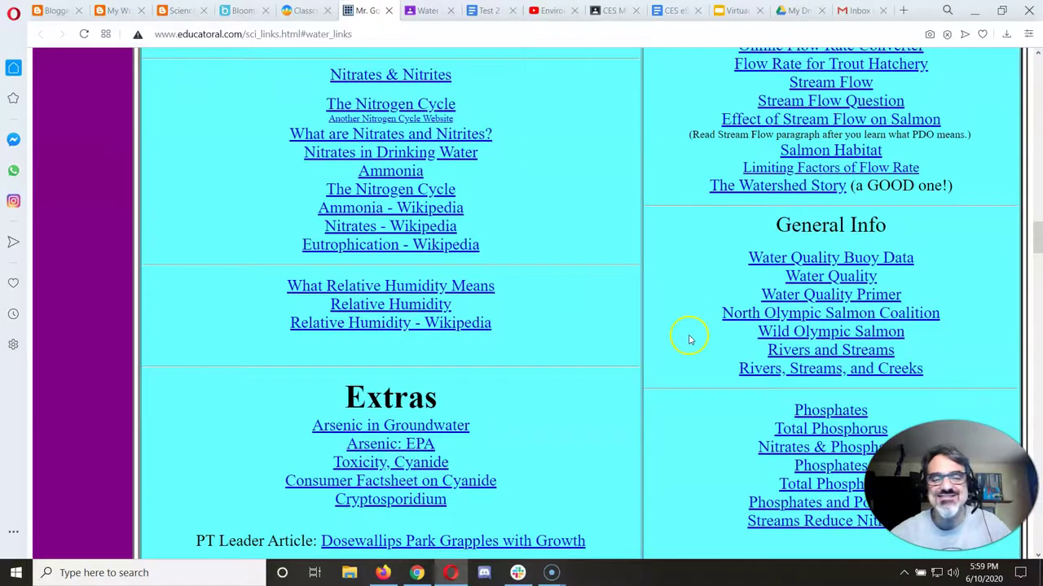
pyautogui.scroll(5, 688, 342)
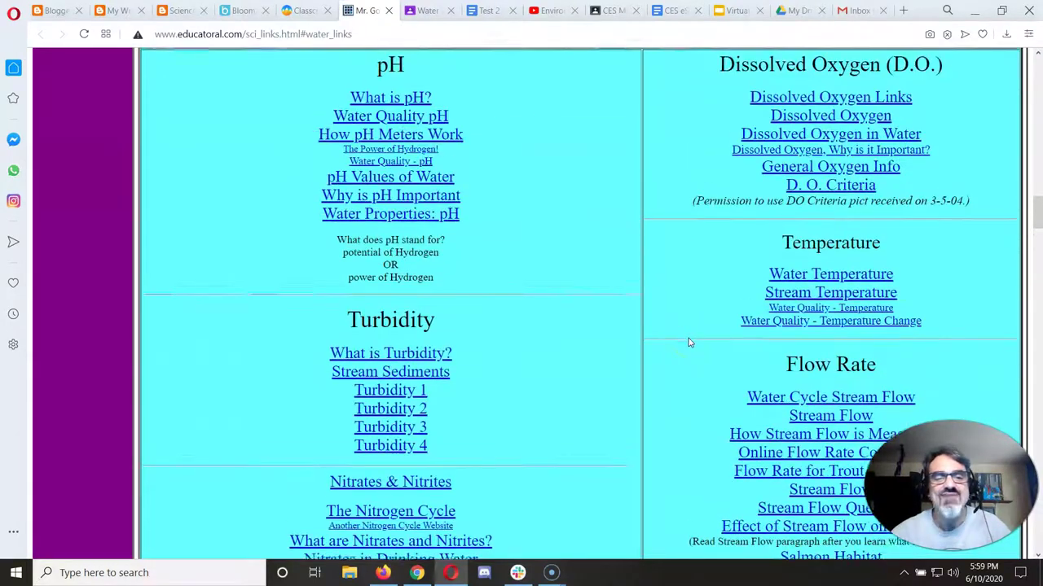
pyautogui.scroll(2, 689, 342)
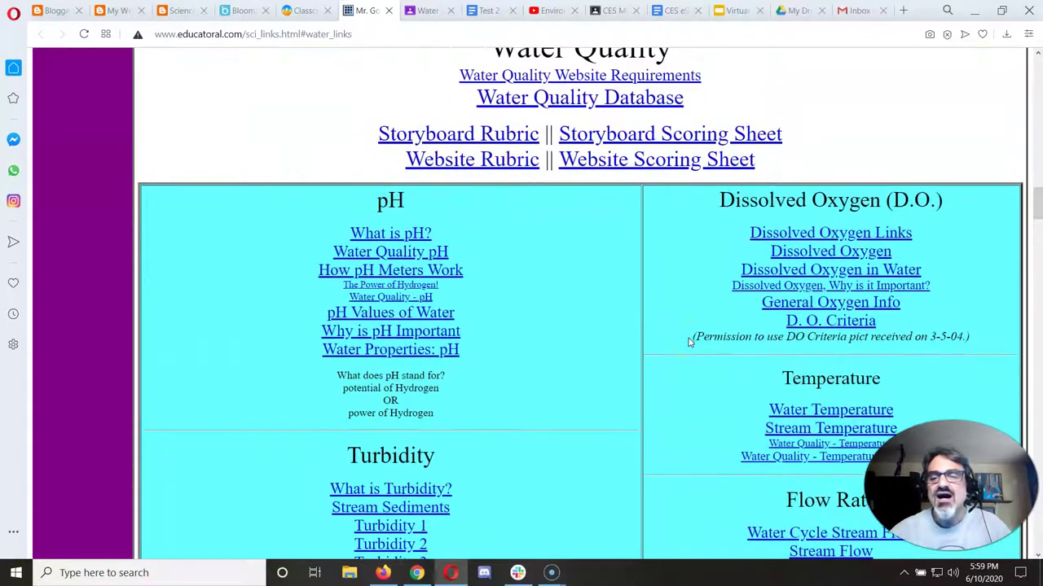
# - Show the five video links: pH, Dissolved Oxygen, Temperature, Turbidity and Flow Rate
pyautogui.click(299, 14)
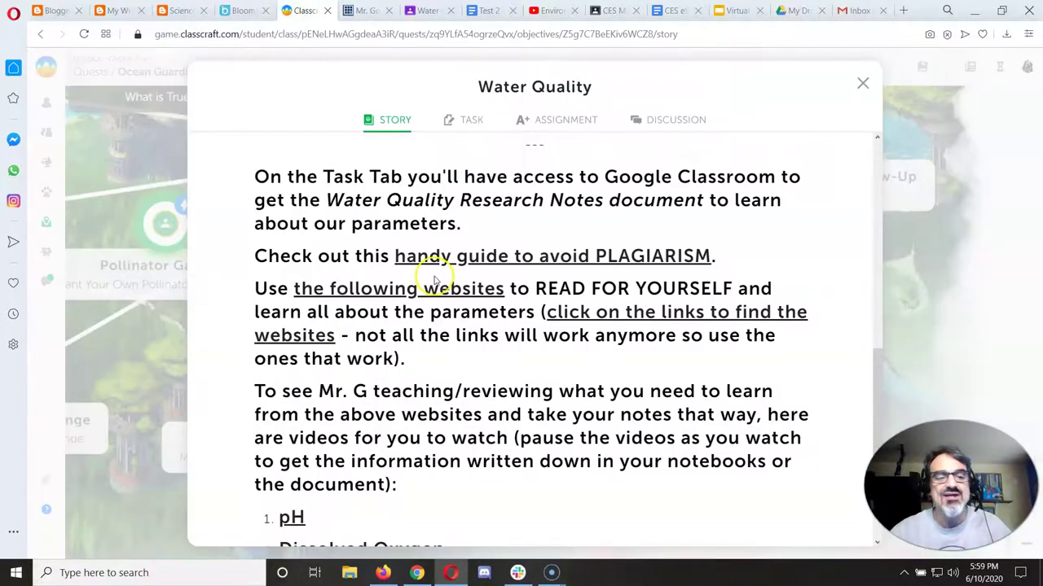
pyautogui.scroll(-3, 436, 284)
pyautogui.scroll(-1, 434, 283)
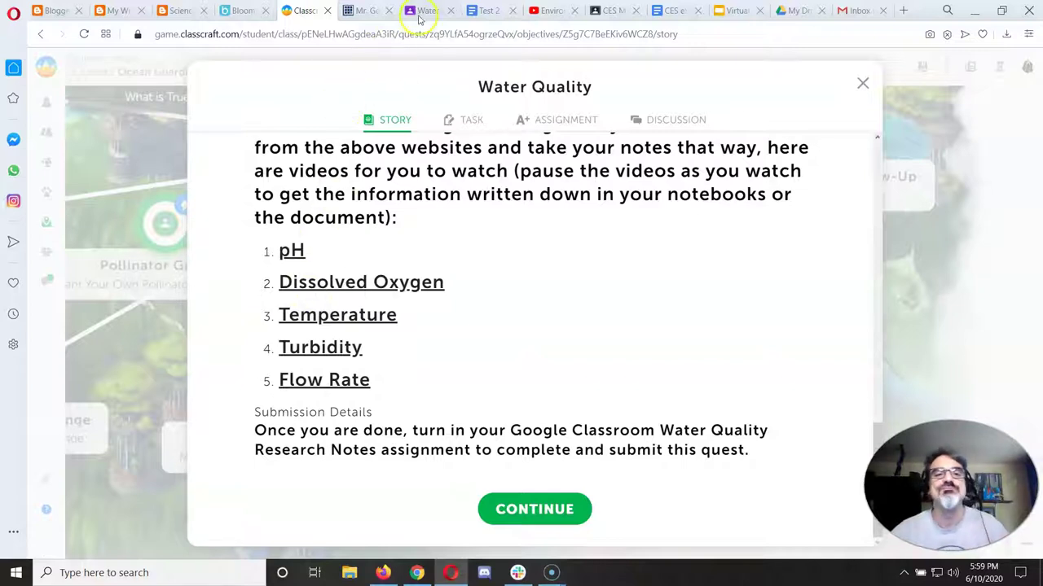
# - Scroll the playlist to items 10–14: Flow Rate, Turbidity, Stream Temperature, D.O. and pH
pyautogui.click(544, 11)
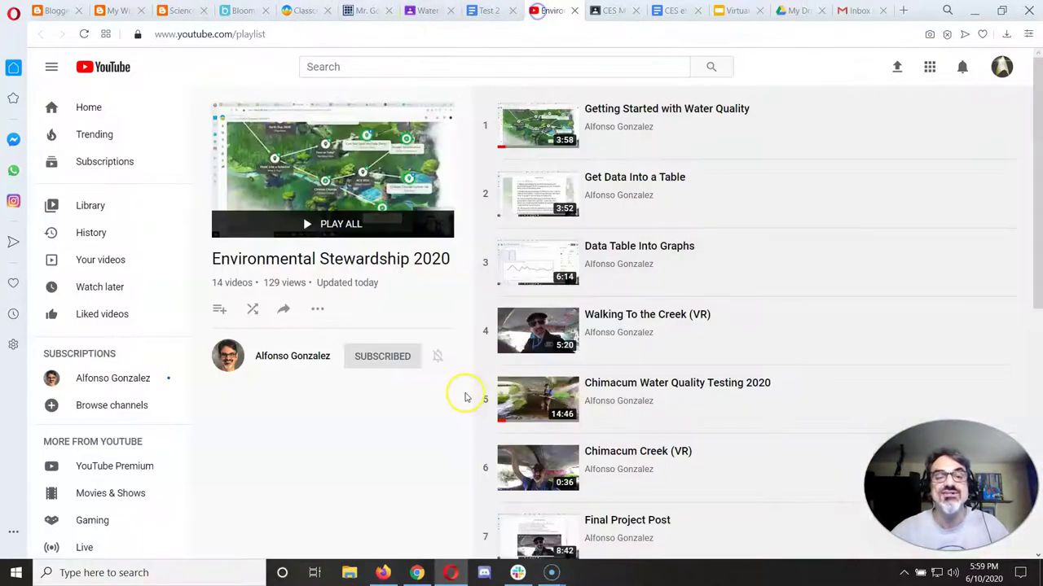
pyautogui.scroll(-3, 597, 387)
pyautogui.scroll(-2, 598, 391)
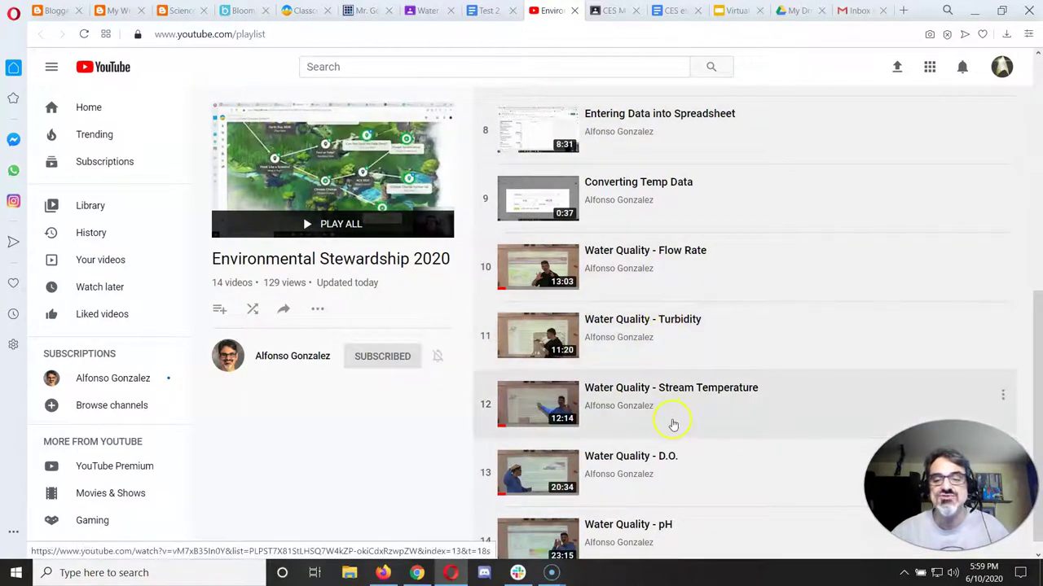
pyautogui.scroll(-1, 673, 424)
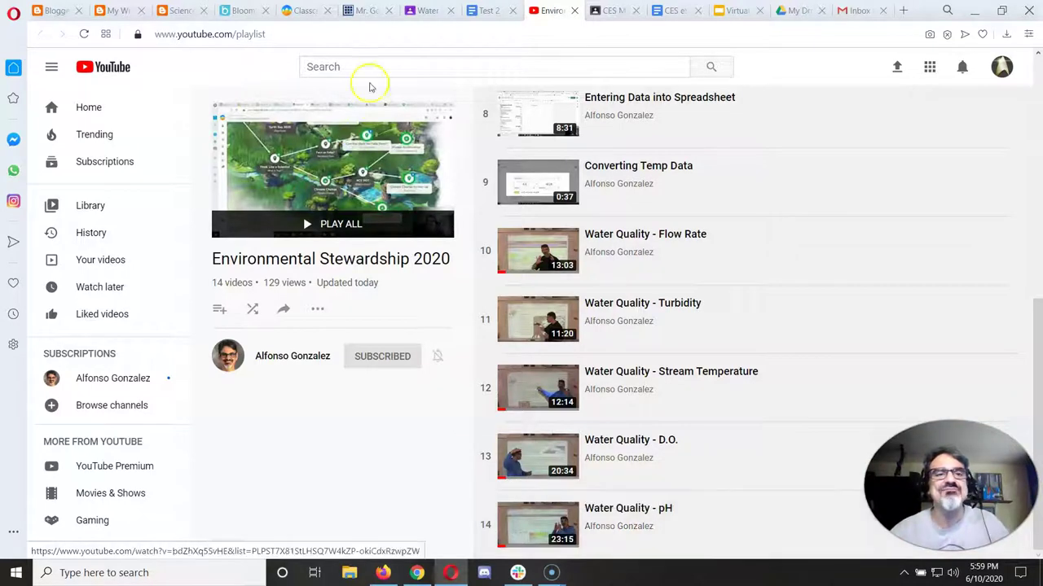
# - Go through the empty Test 2 notes cells, including the Chimacum Creek question, writing nothing
pyautogui.click(477, 11)
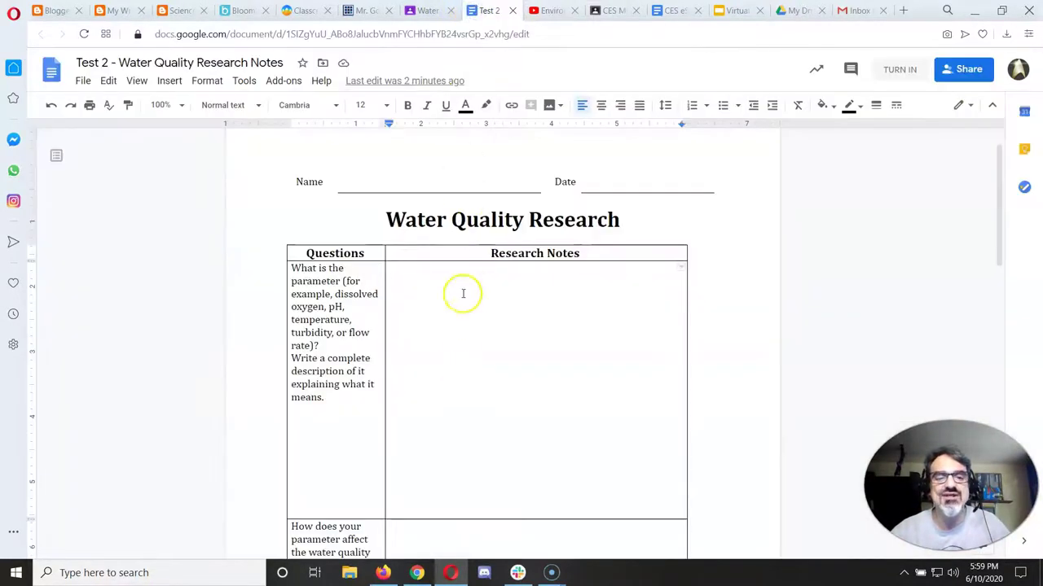
pyautogui.tripleClick(461, 289)
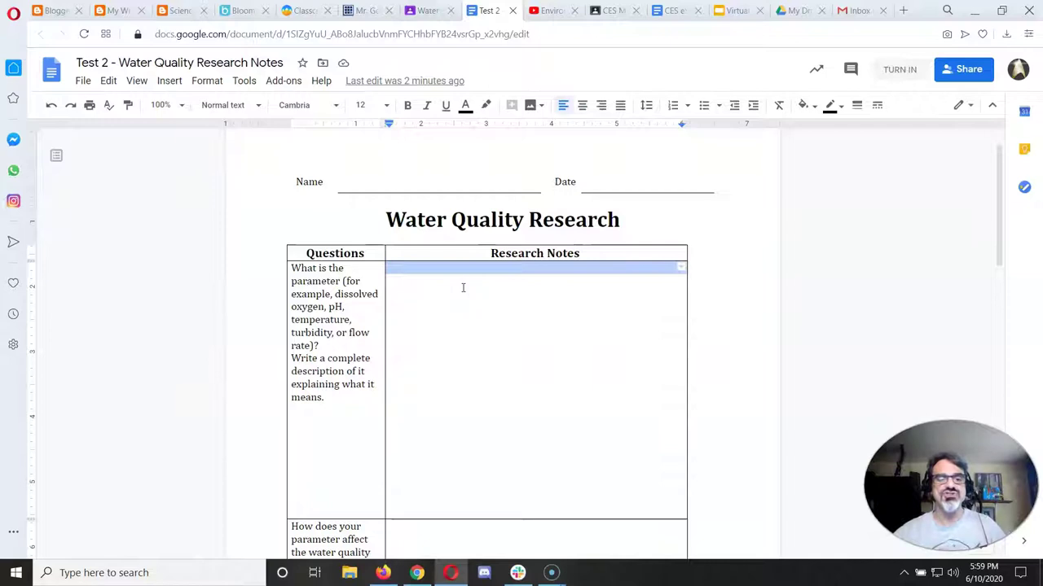
pyautogui.click(463, 296)
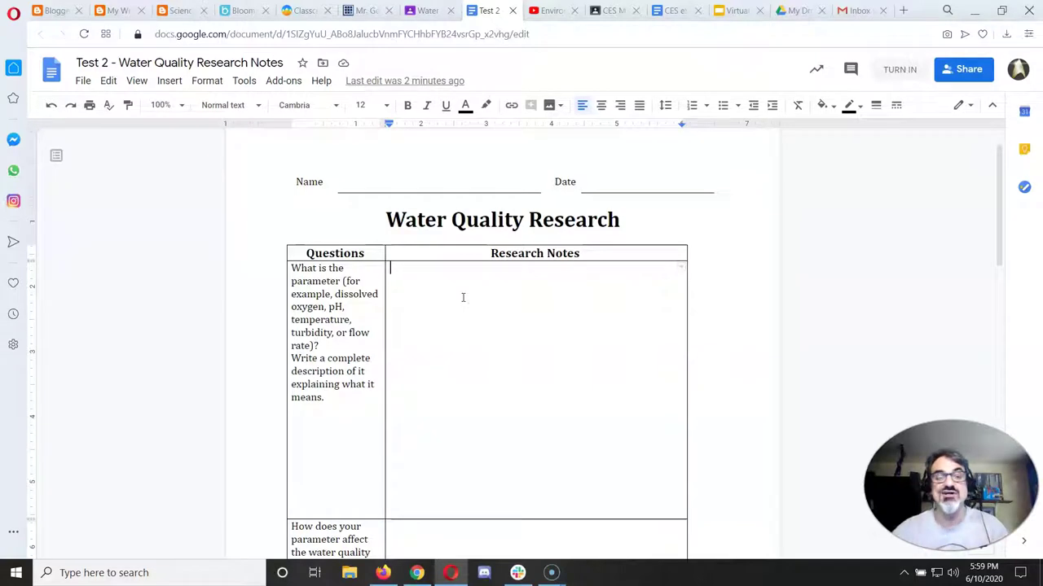
pyautogui.scroll(-3, 456, 367)
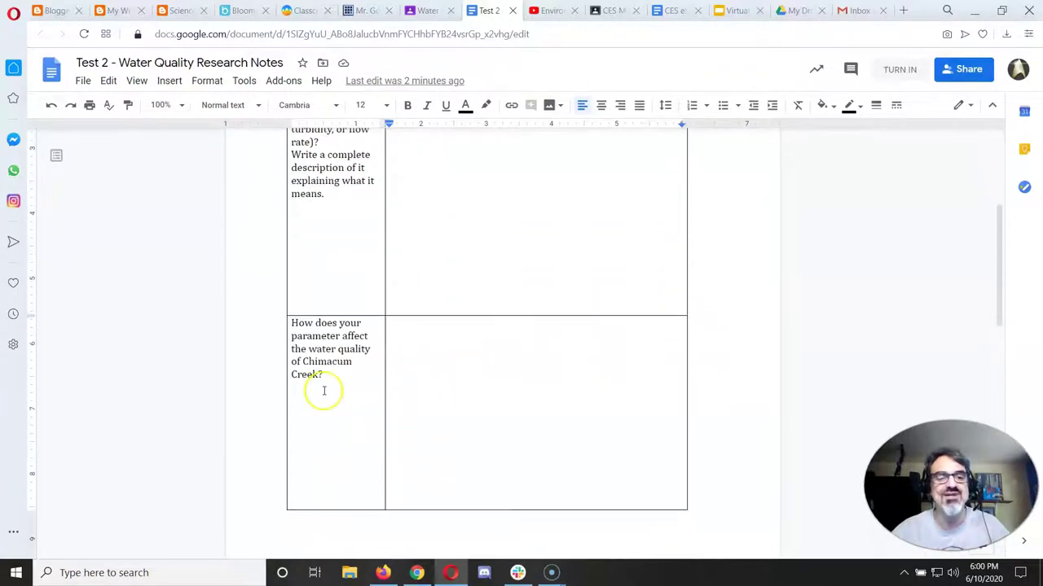
pyautogui.click(413, 339)
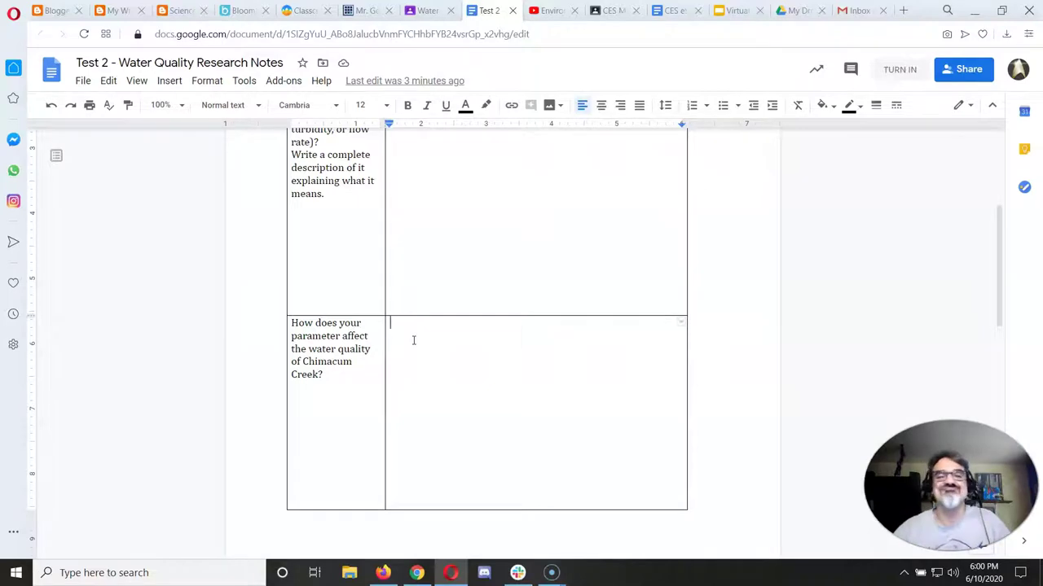
pyautogui.scroll(-4, 413, 340)
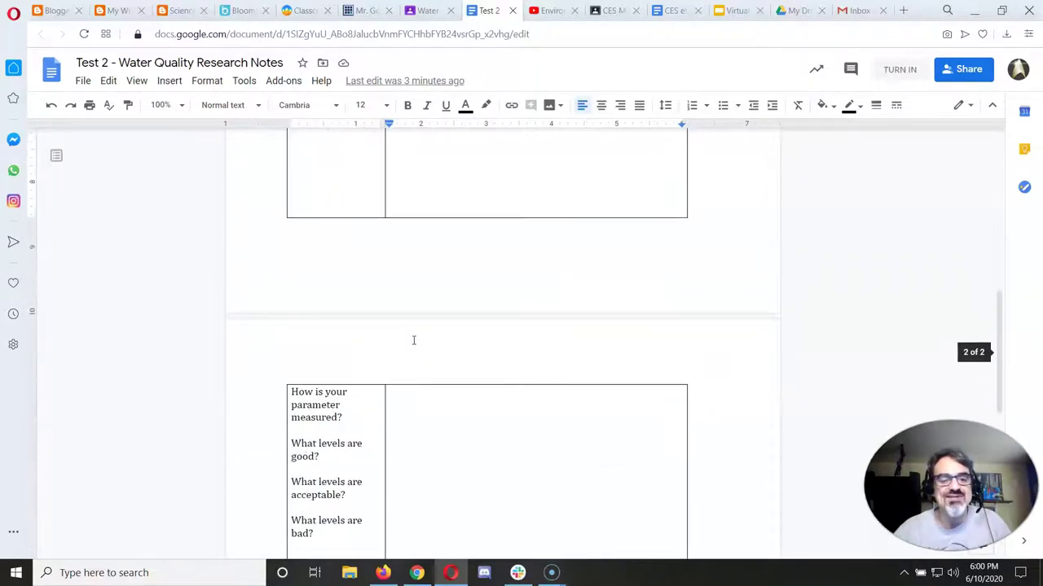
pyautogui.scroll(2, 413, 341)
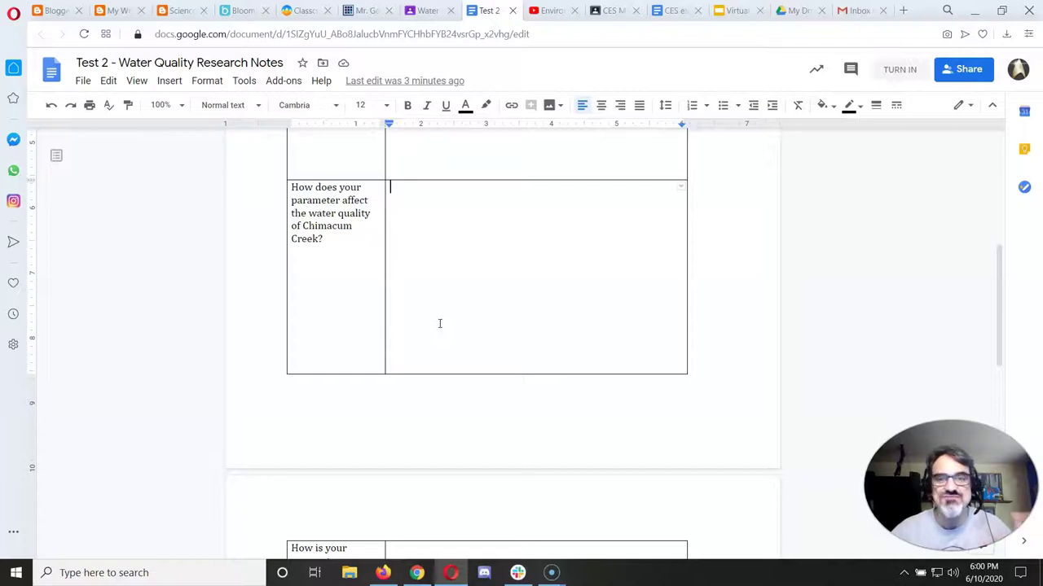
pyautogui.scroll(-4, 439, 323)
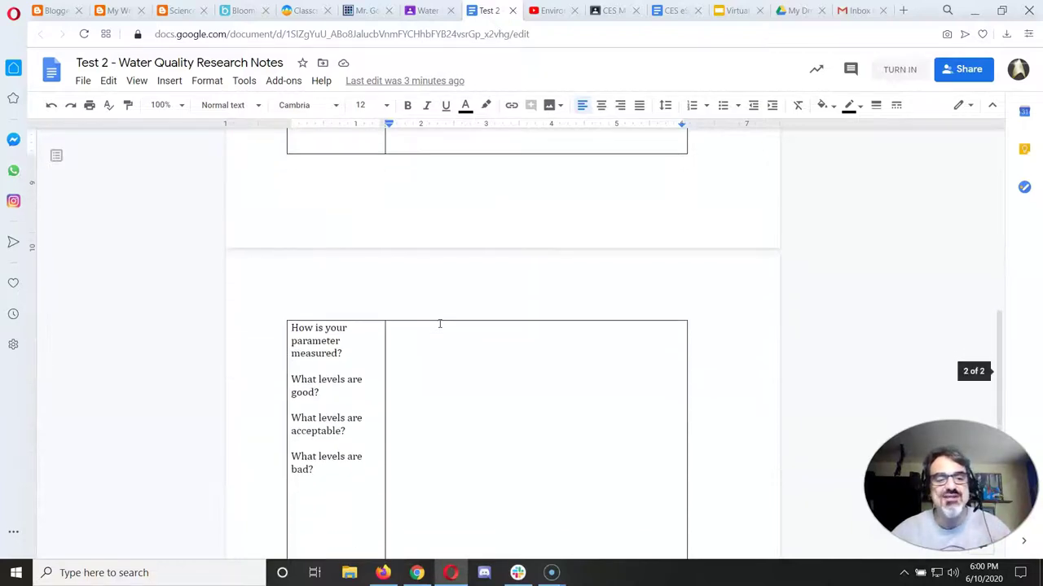
# - Review the remaining notes rows: how it's measured, and the fish, humans and vegetation questions
pyautogui.click(417, 291)
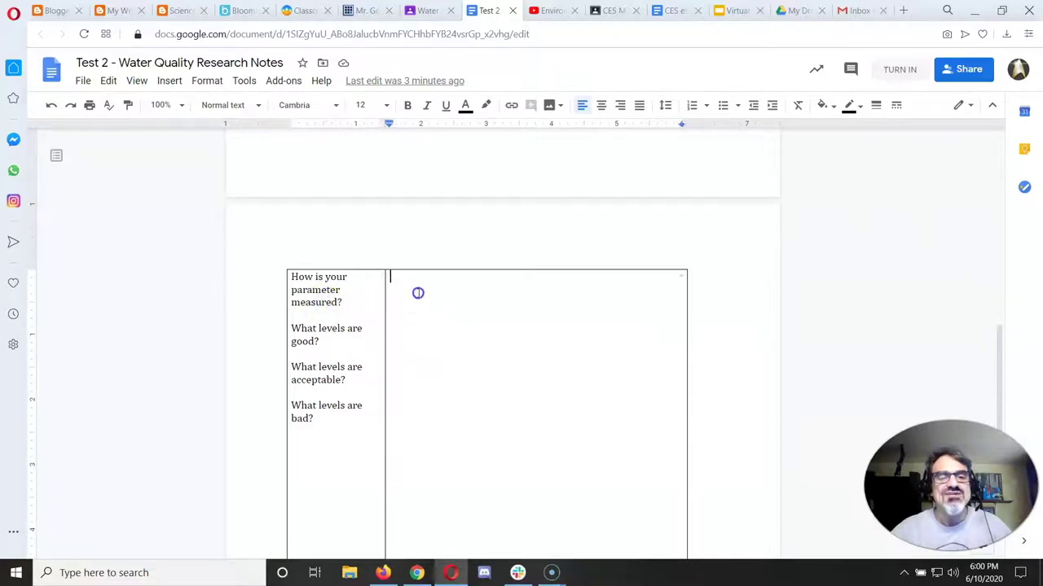
pyautogui.doubleClick(417, 292)
pyautogui.click(418, 293)
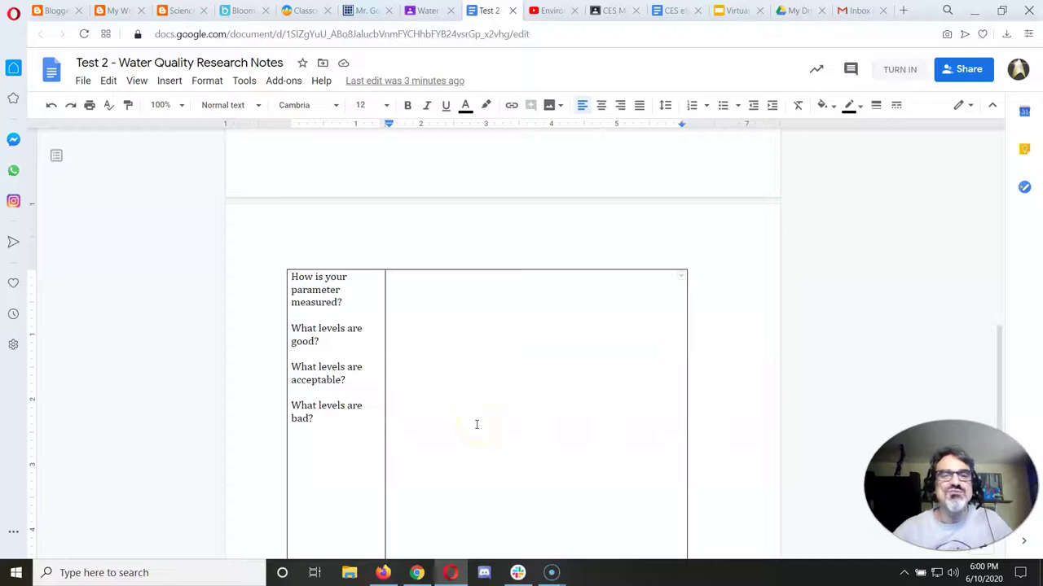
pyautogui.scroll(-3, 477, 424)
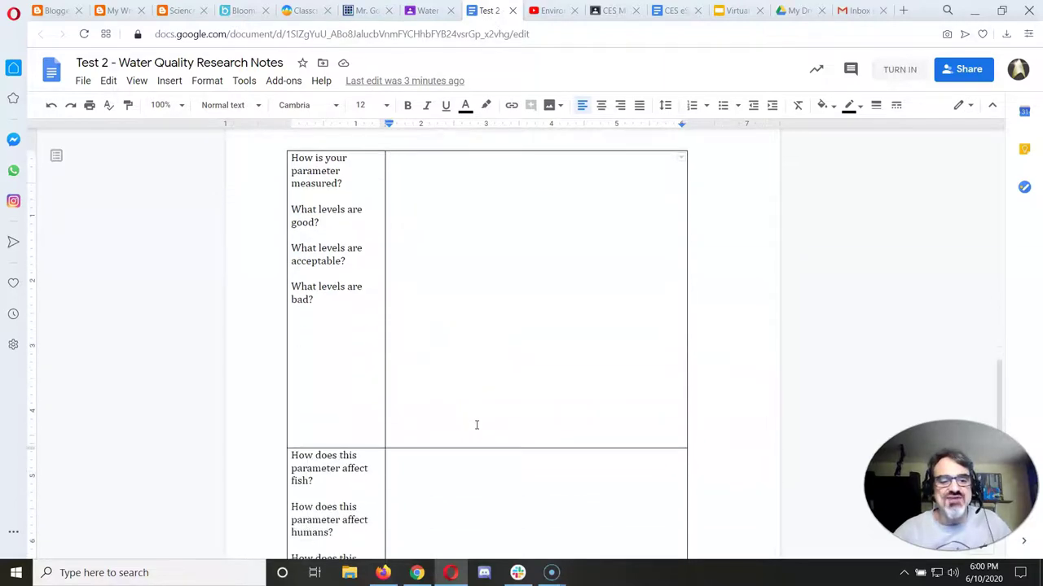
pyautogui.scroll(-2, 476, 425)
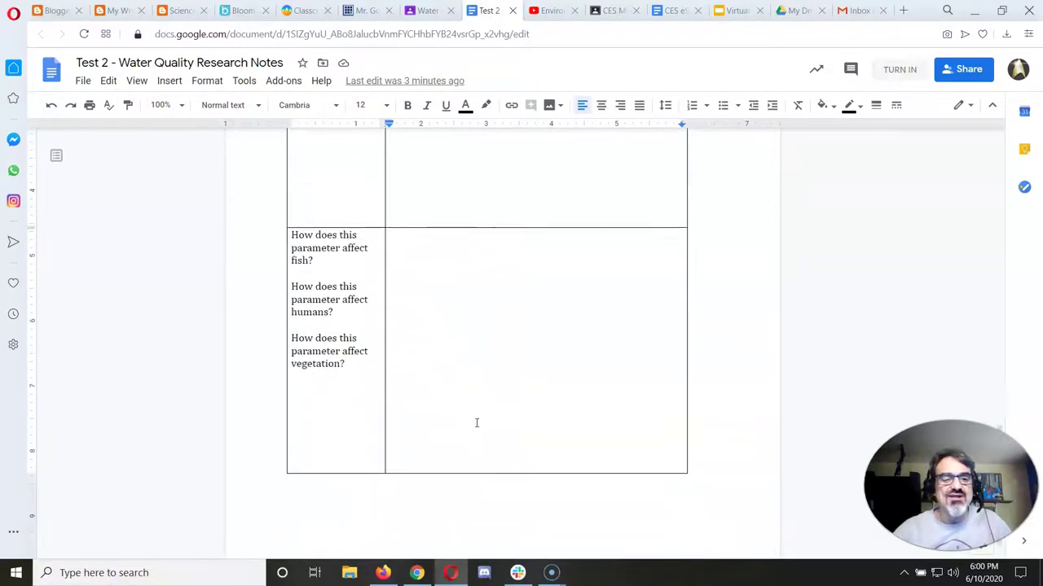
pyautogui.click(315, 259)
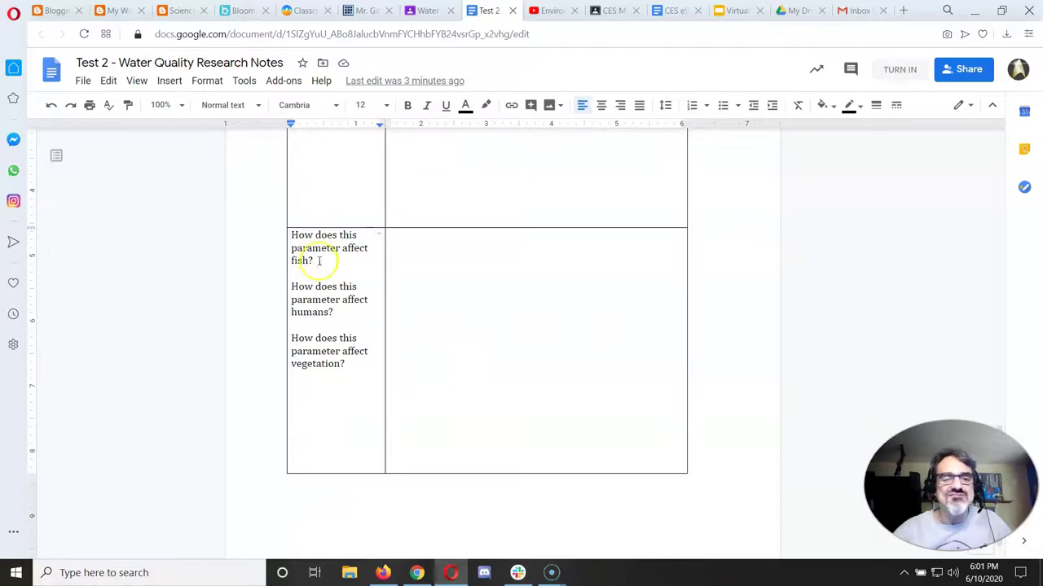
pyautogui.click(341, 323)
pyautogui.click(344, 368)
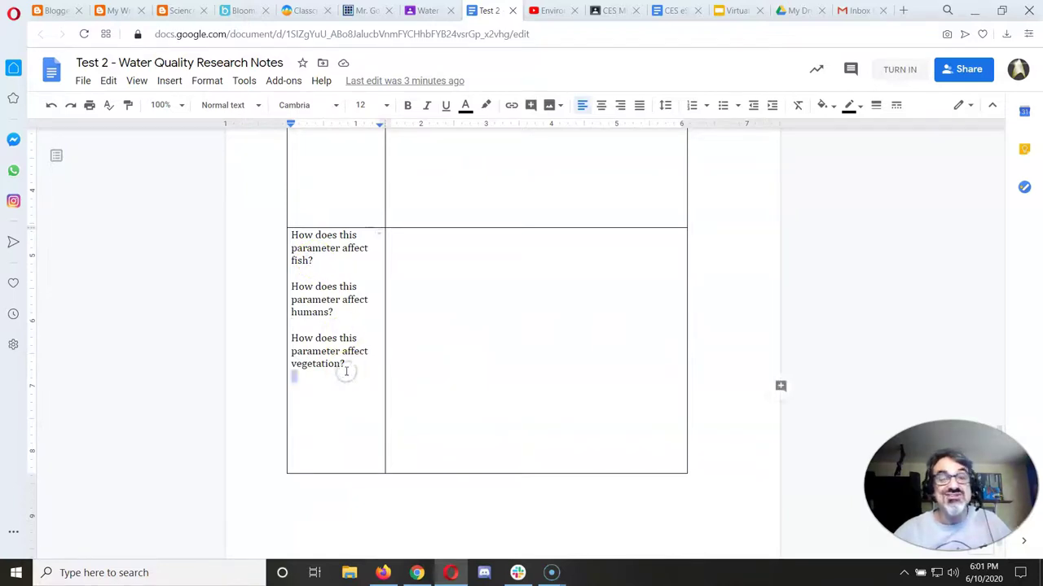
pyautogui.scroll(5, 437, 361)
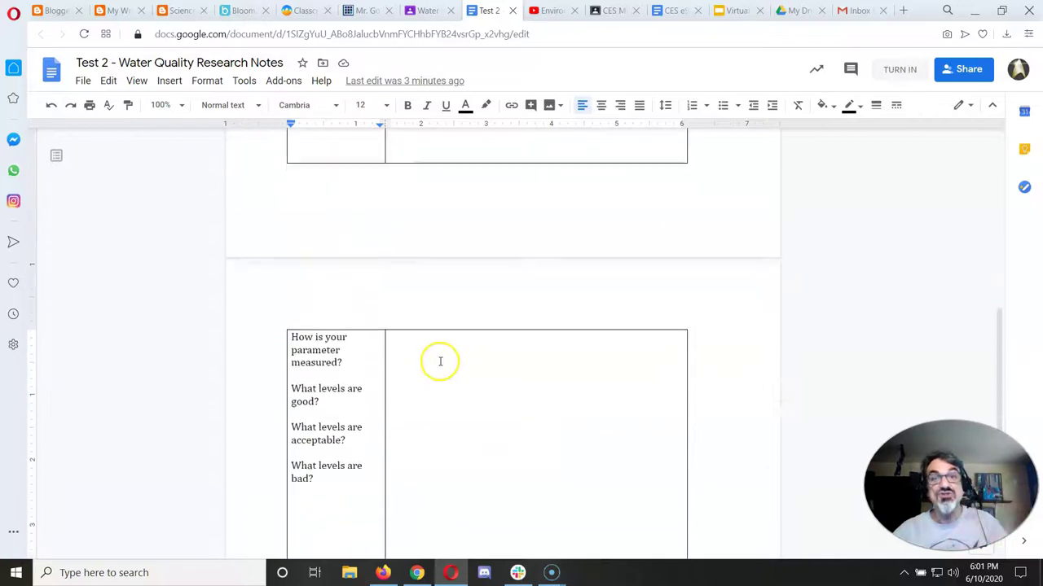
pyautogui.scroll(10, 438, 362)
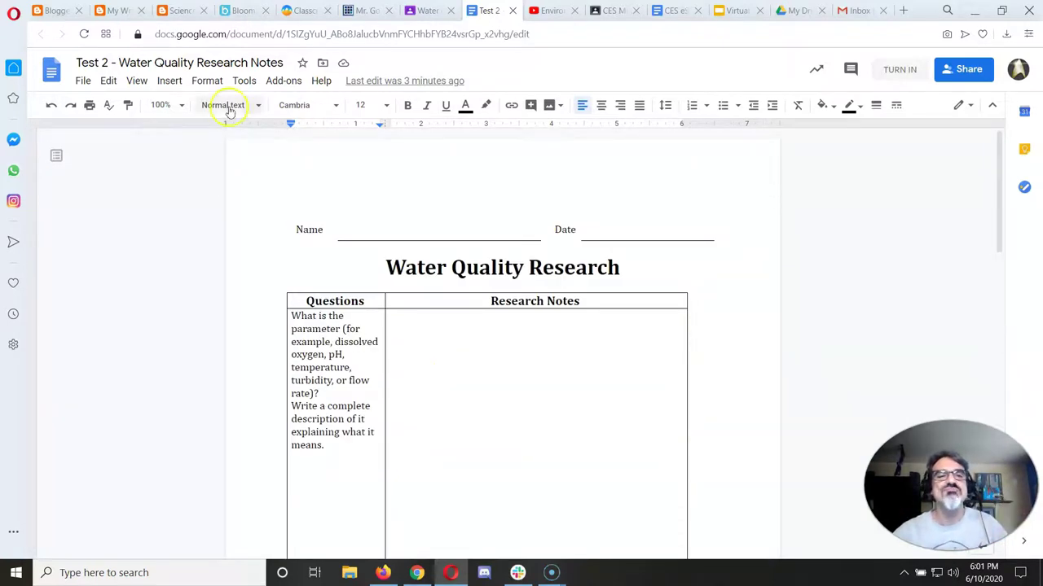
# - Continue to the quest's task and reopen the Water Quality Research Notes assignment, still Missing
pyautogui.click(303, 11)
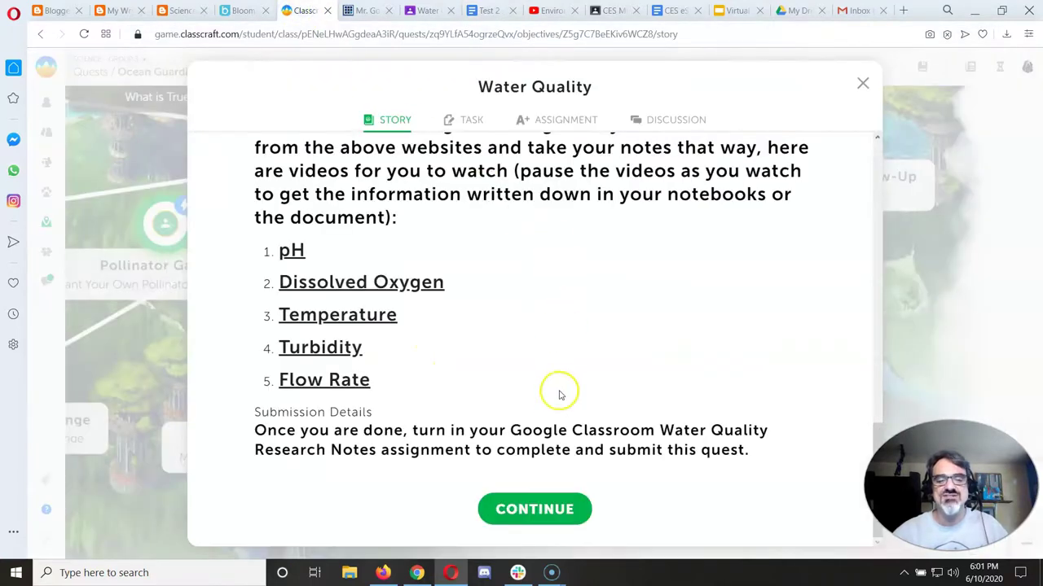
pyautogui.click(542, 505)
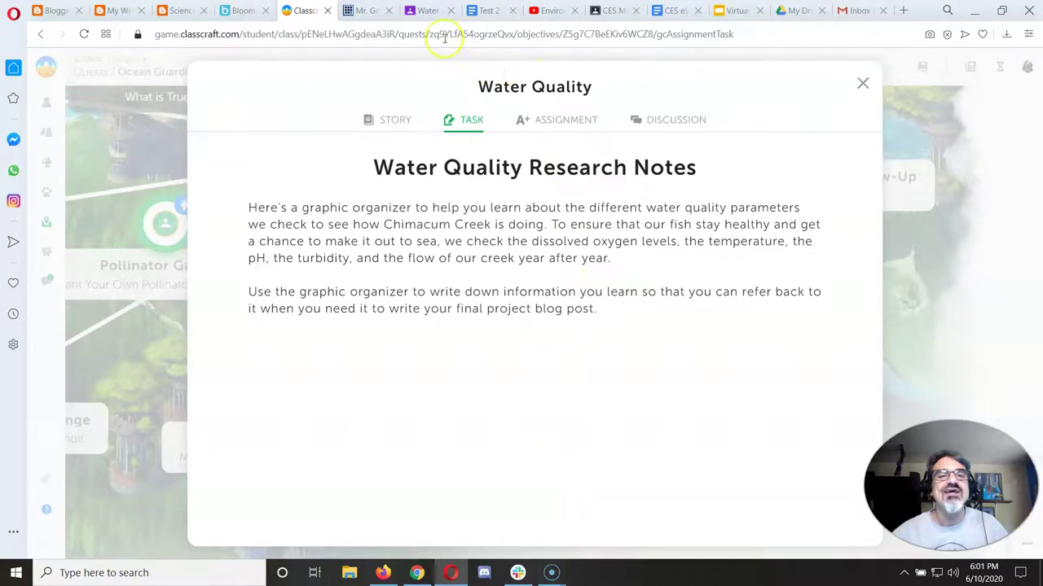
pyautogui.click(424, 11)
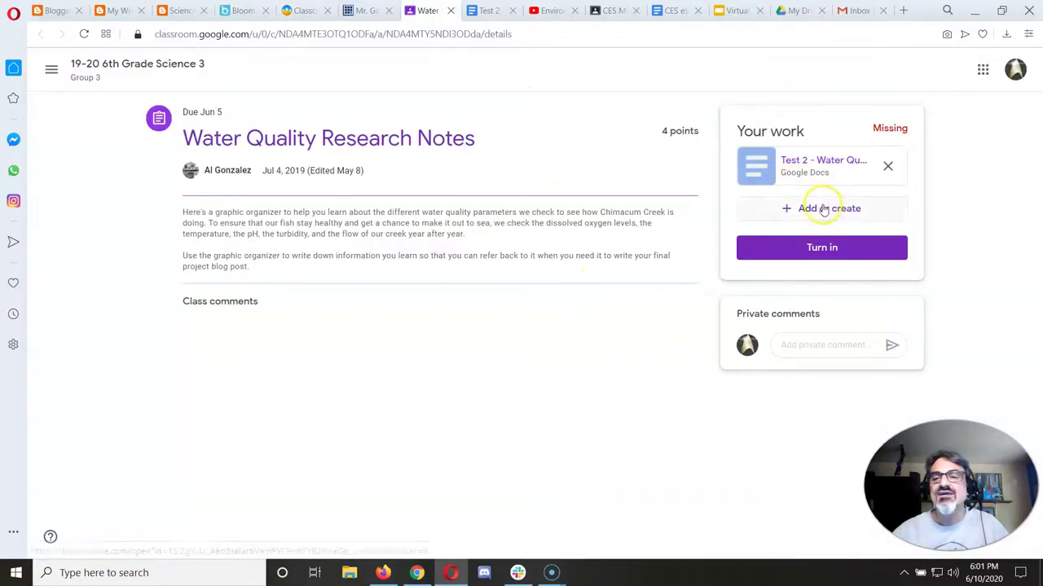